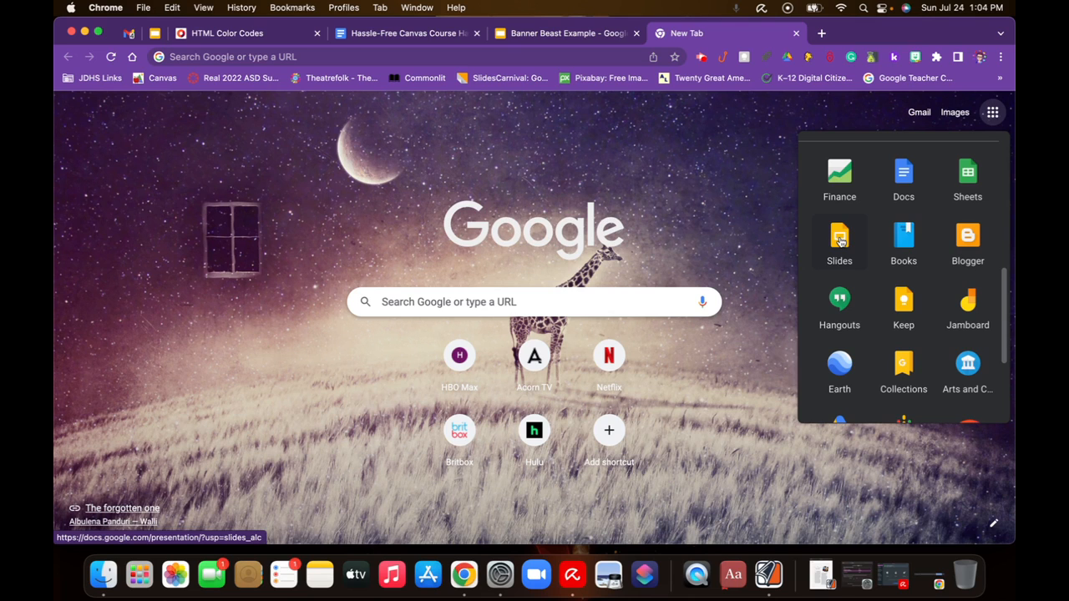
Create a blank Google Slides presentation, replace its title slide with a blank-layout slide, and close the themes list.
left_click(840, 239)
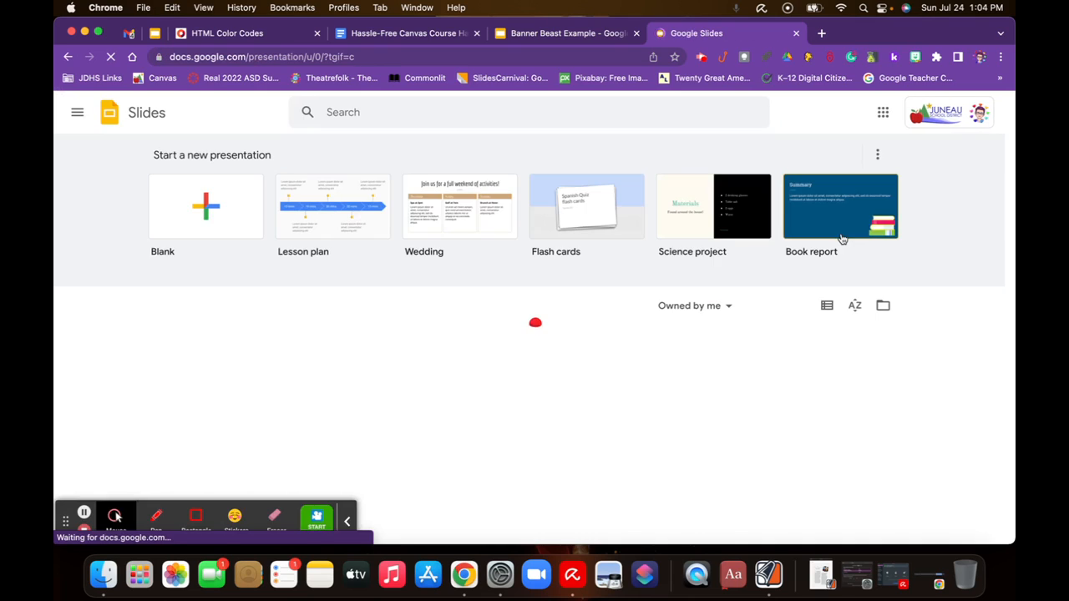
left_click(207, 206)
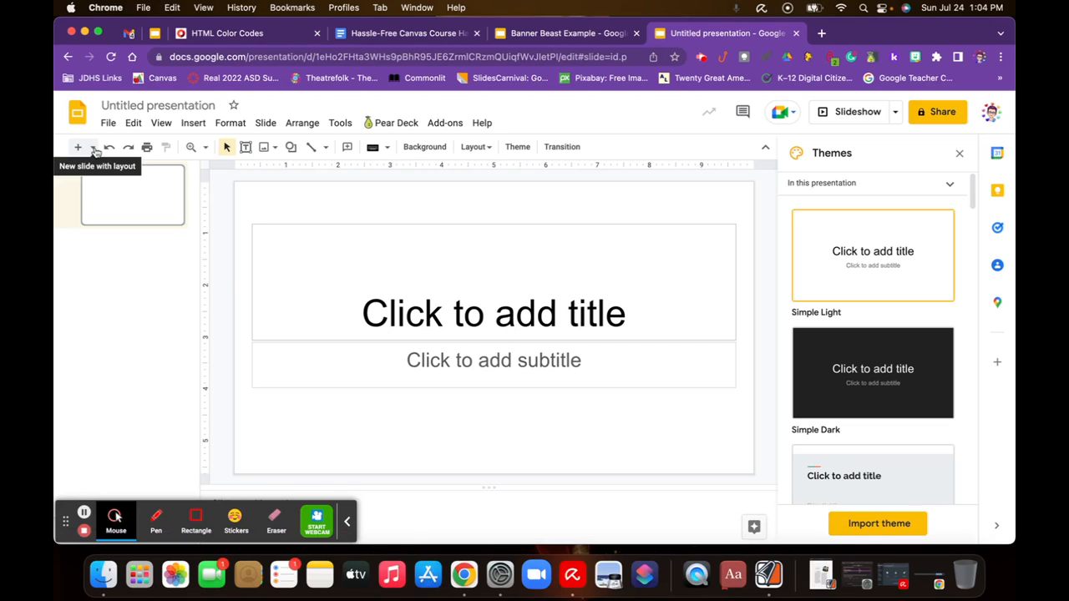
left_click(93, 147)
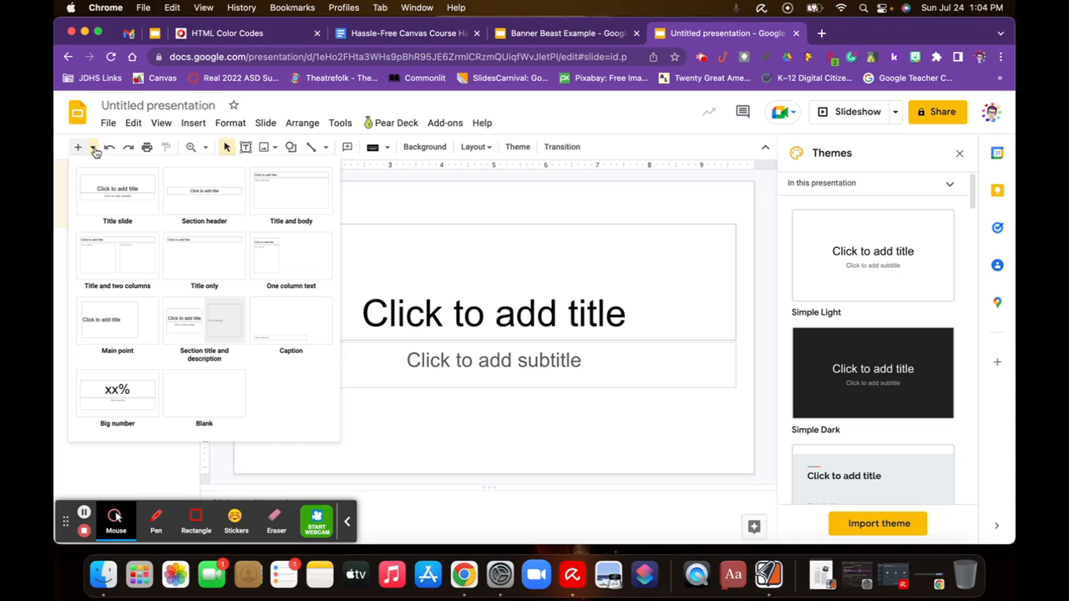
left_click(204, 404)
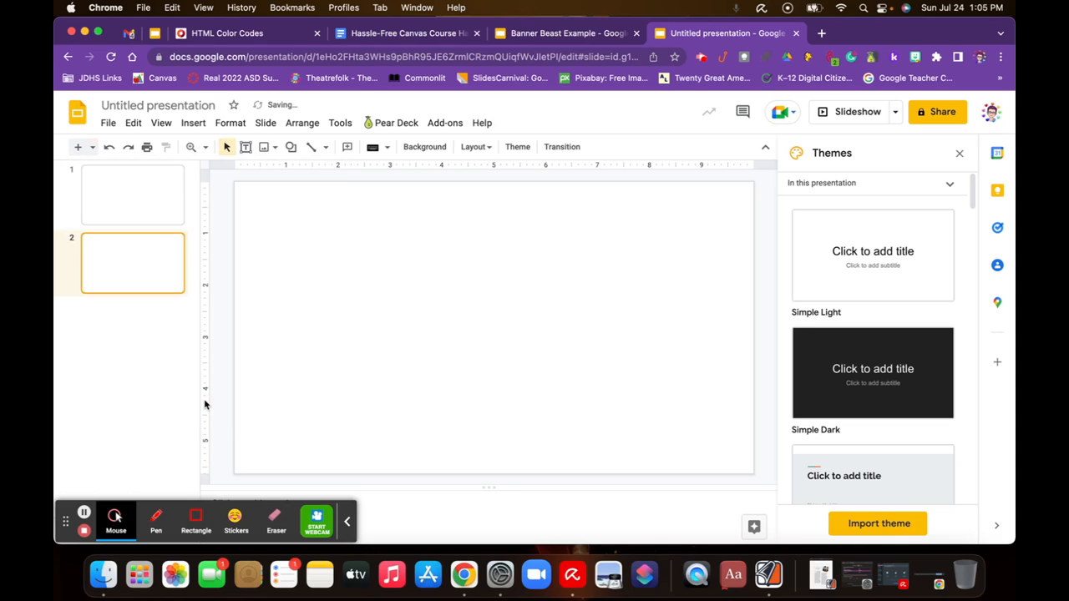
left_click(128, 194)
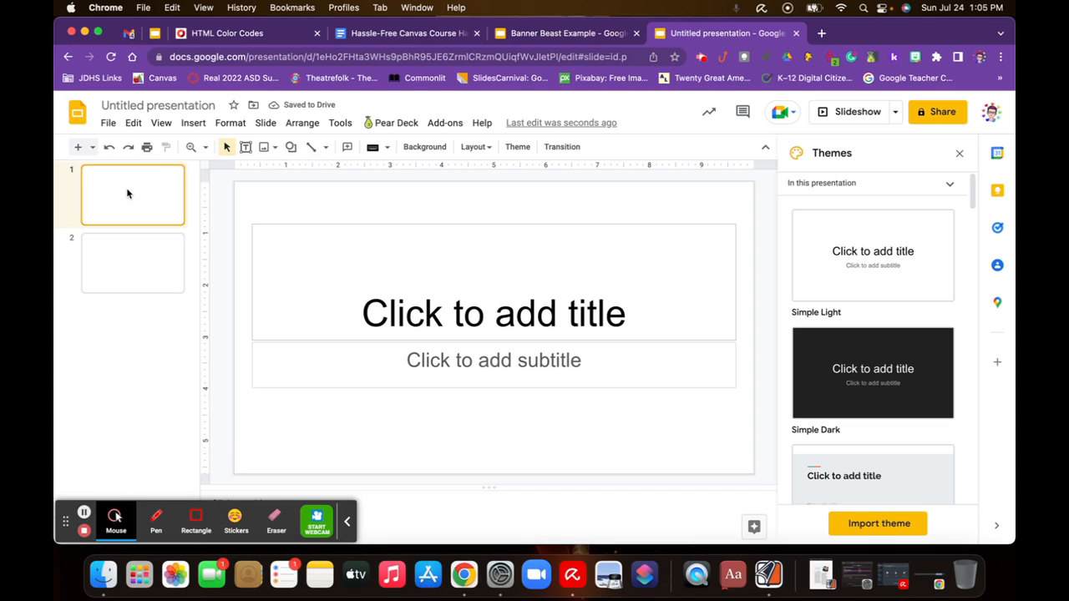
key("Delete")
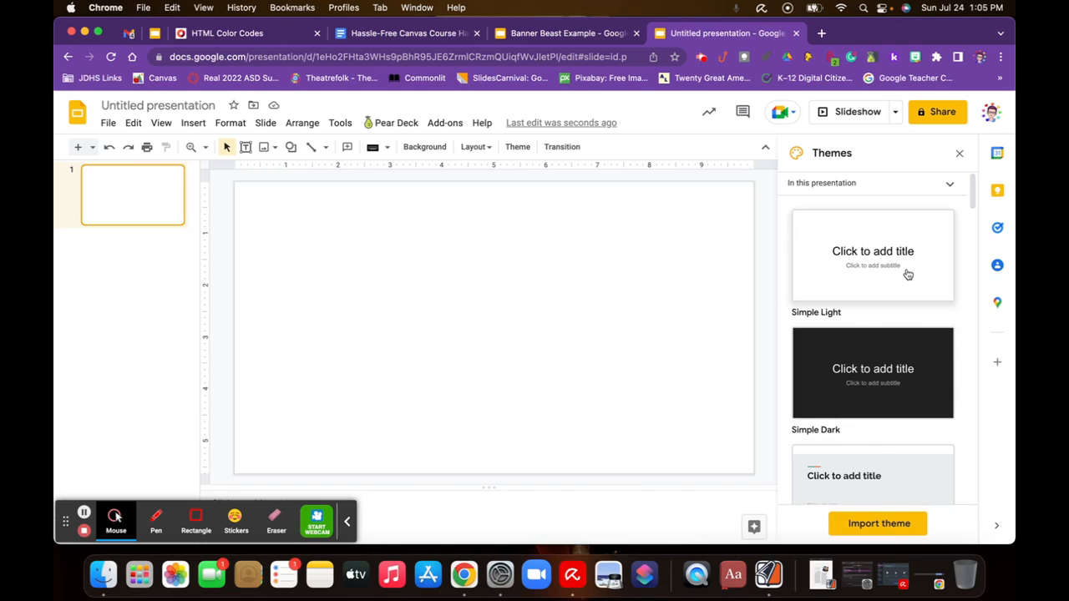
left_click(959, 154)
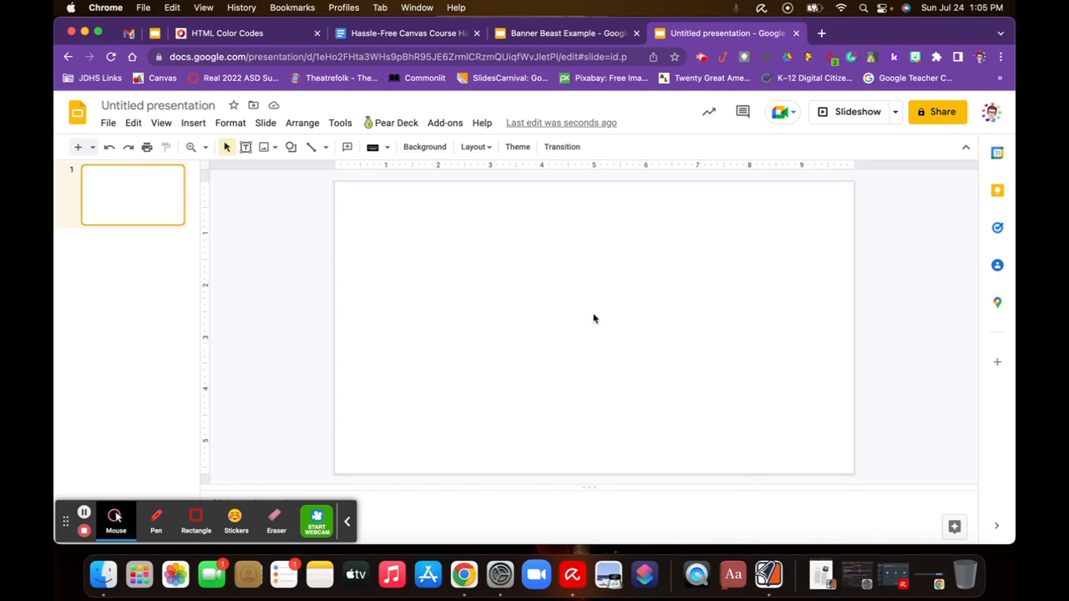
Open the presentation's page setup and switch the slide size to Custom with pixels as the unit.
left_click(108, 122)
scroll(157, 351, "down", 2)
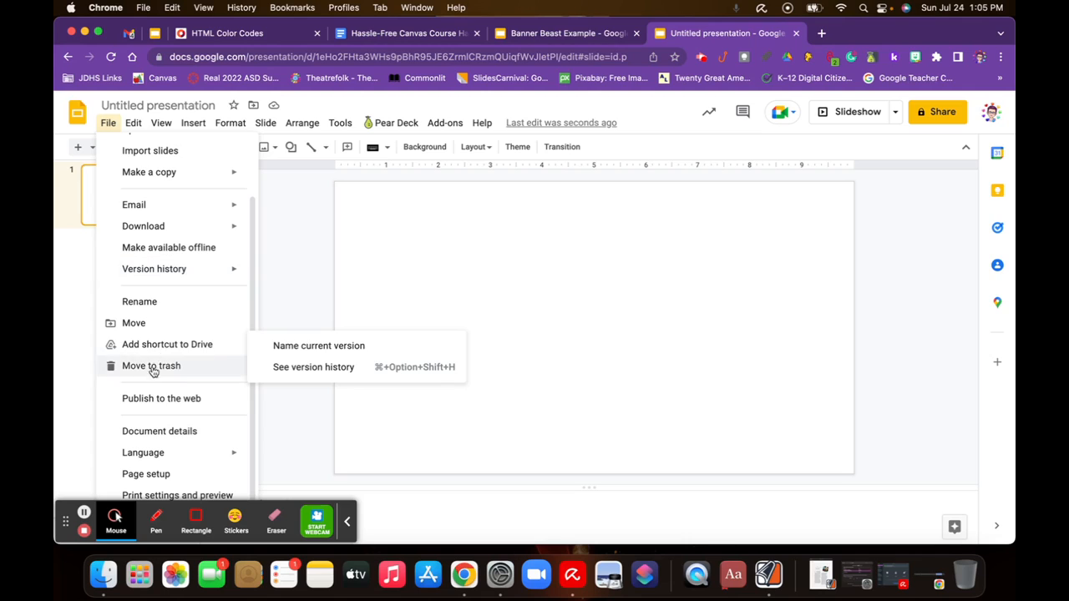
left_click(156, 476)
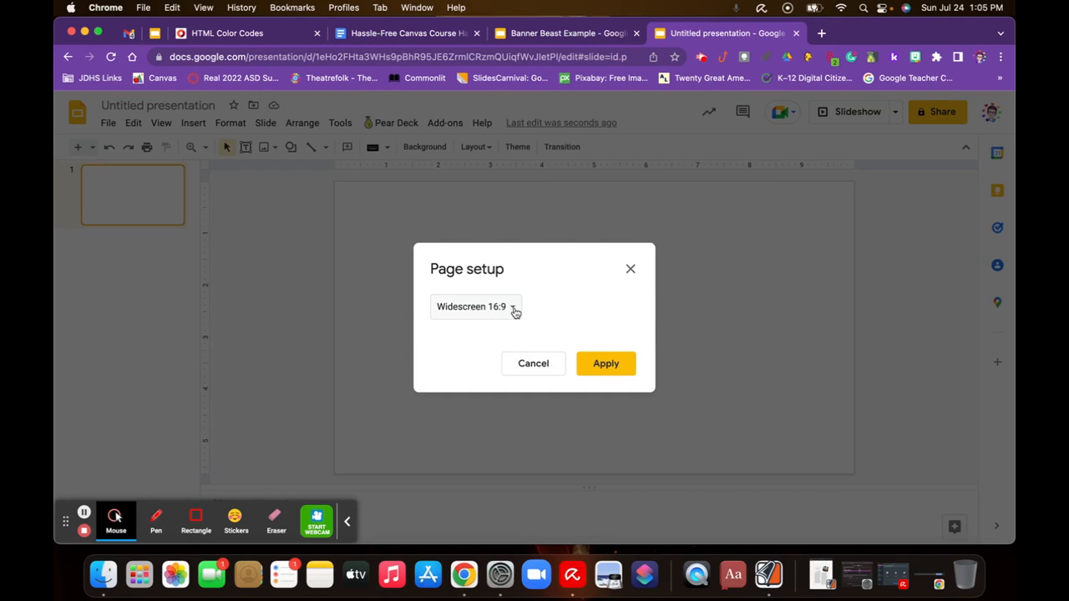
left_click(516, 311)
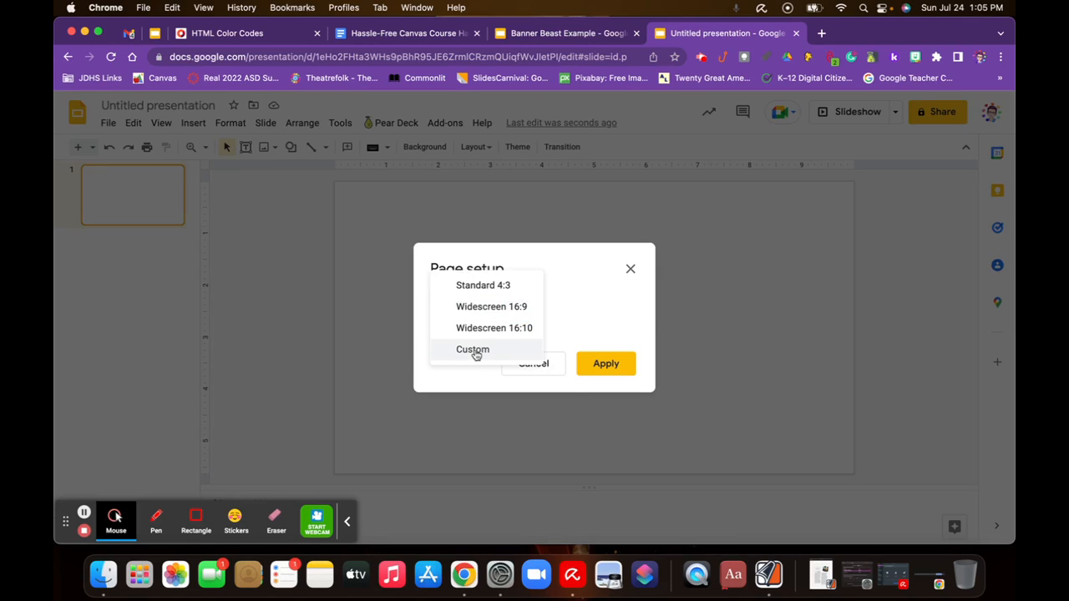
left_click(473, 352)
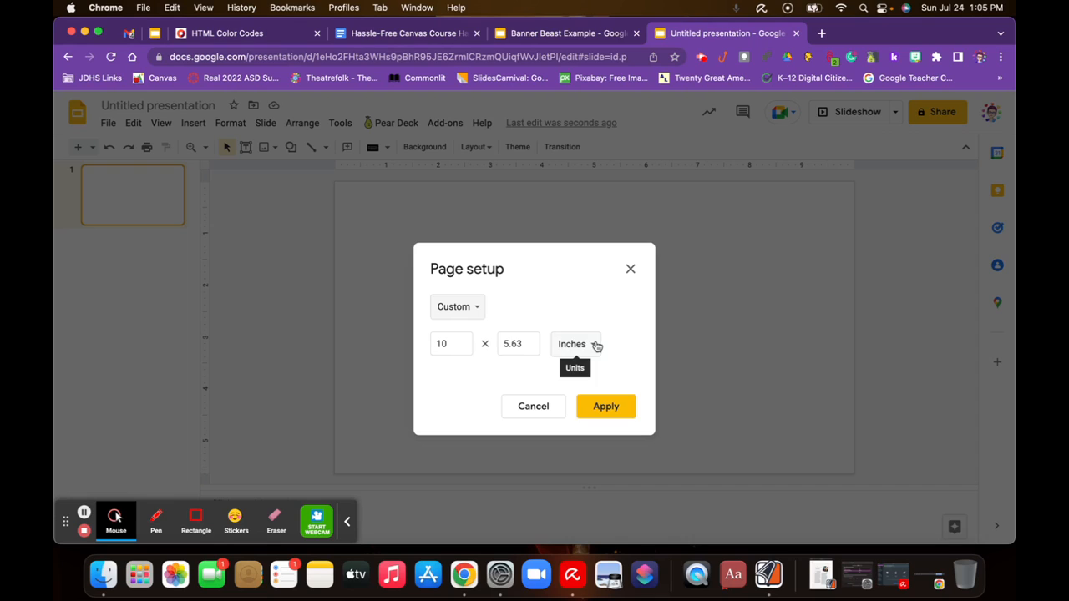
left_click(596, 345)
left_click(591, 408)
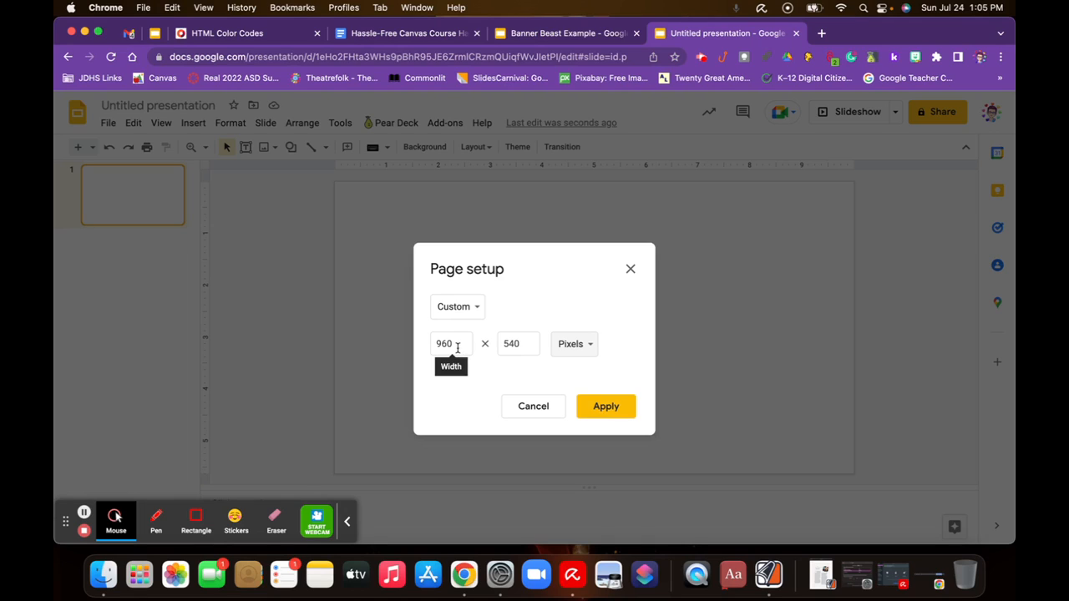
Set the custom slide size to 1920 by 480 pixels and apply it.
left_click(457, 346)
left_click_drag(457, 346, 433, 344)
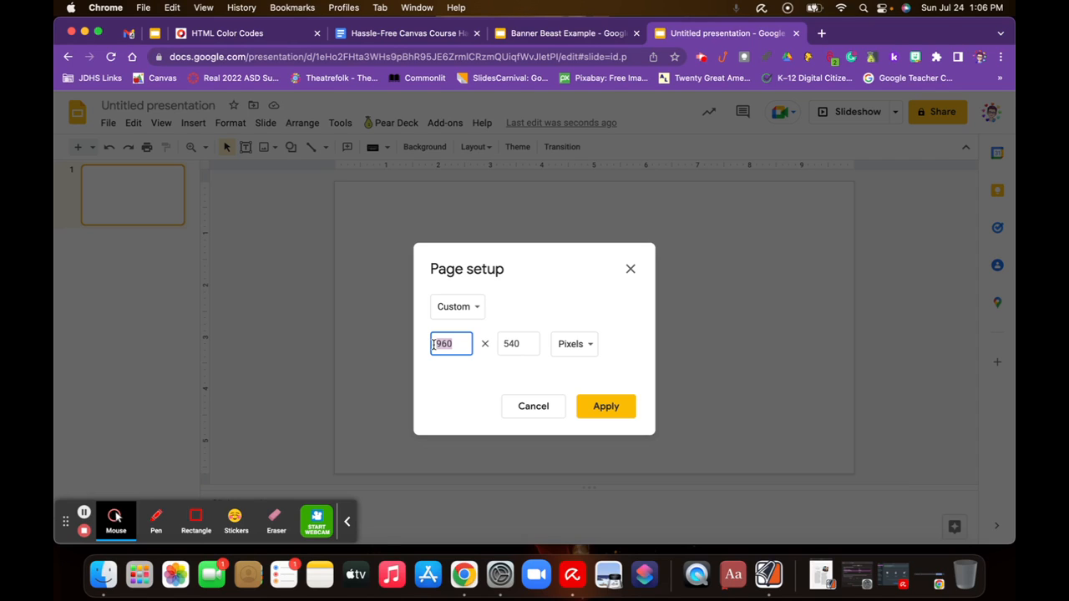
type("1920")
left_click_drag(524, 344, 499, 342)
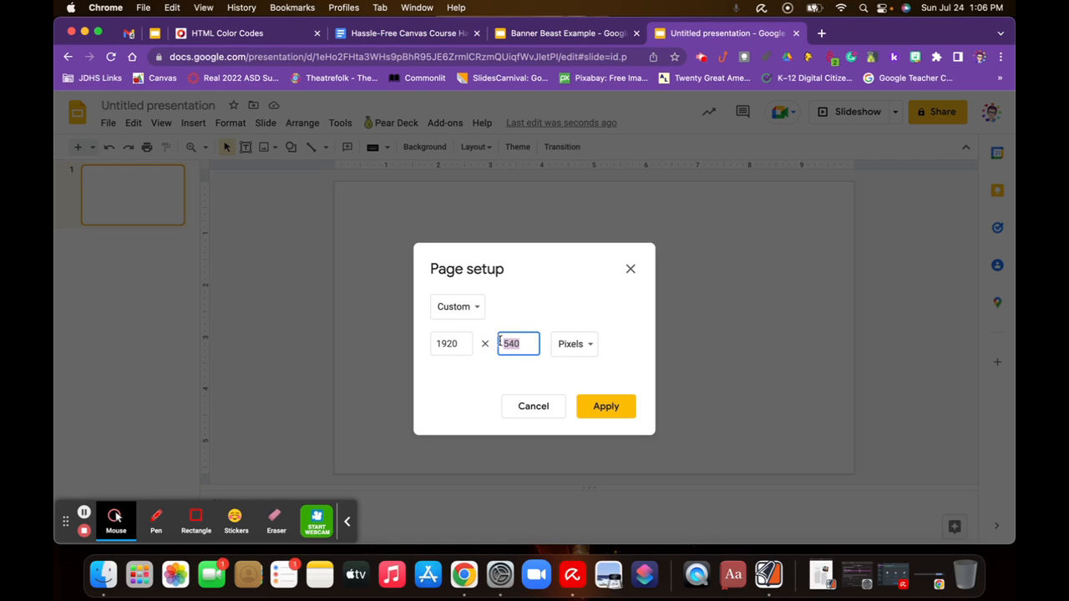
type("480")
left_click(607, 407)
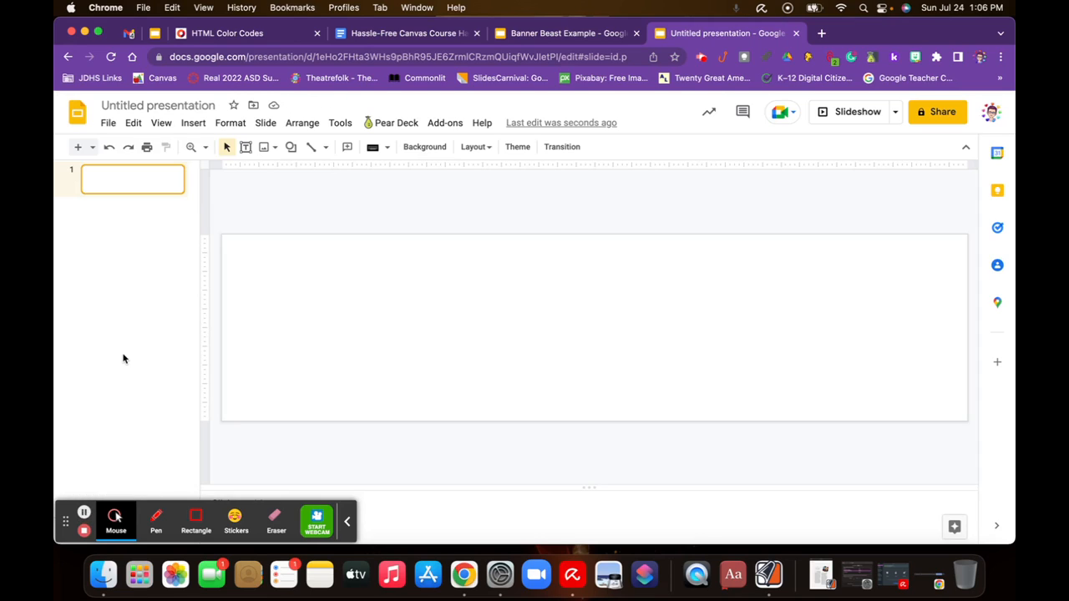
Search Google Images for "blackboards" as the slide's background image.
left_click(428, 149)
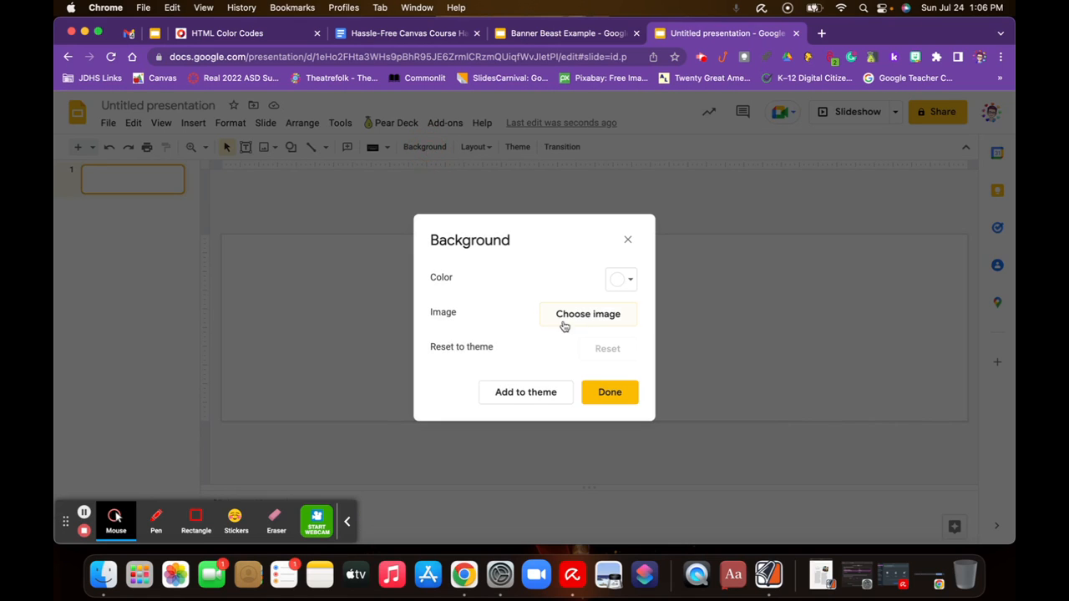
left_click(607, 315)
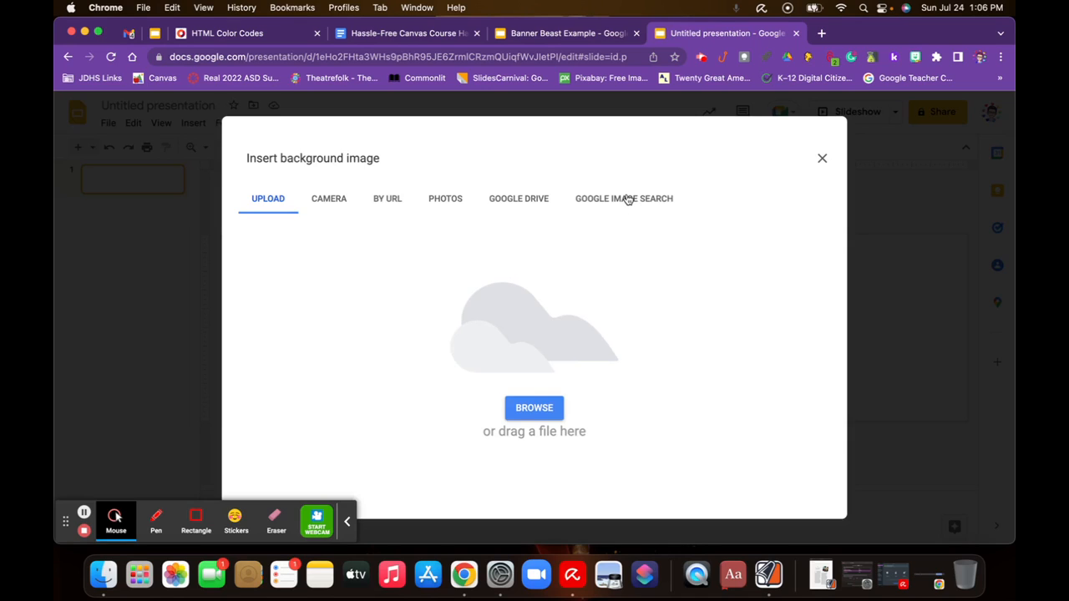
left_click(637, 202)
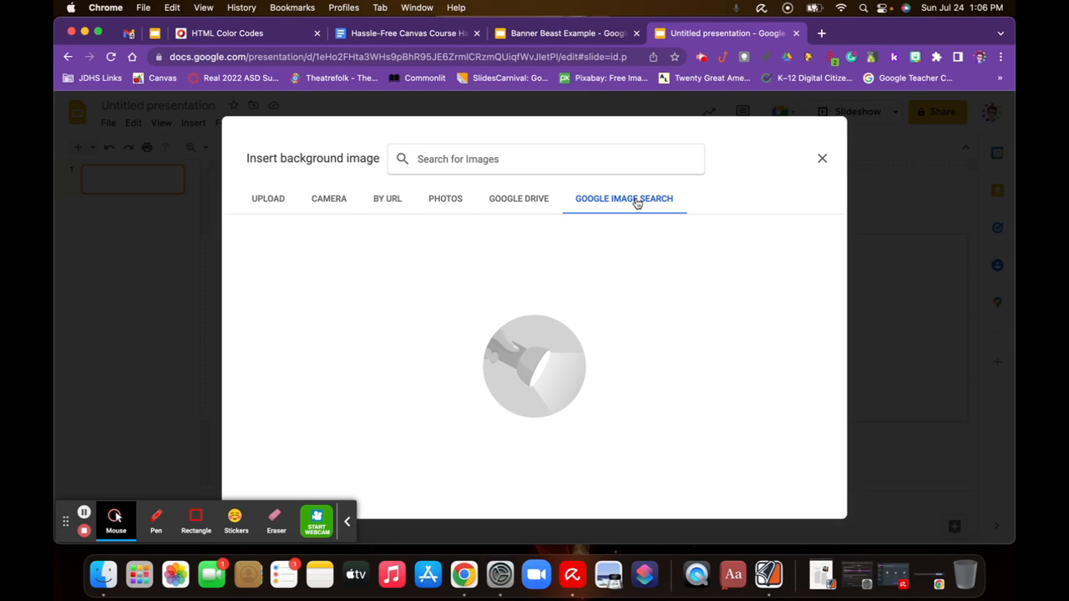
type("ba")
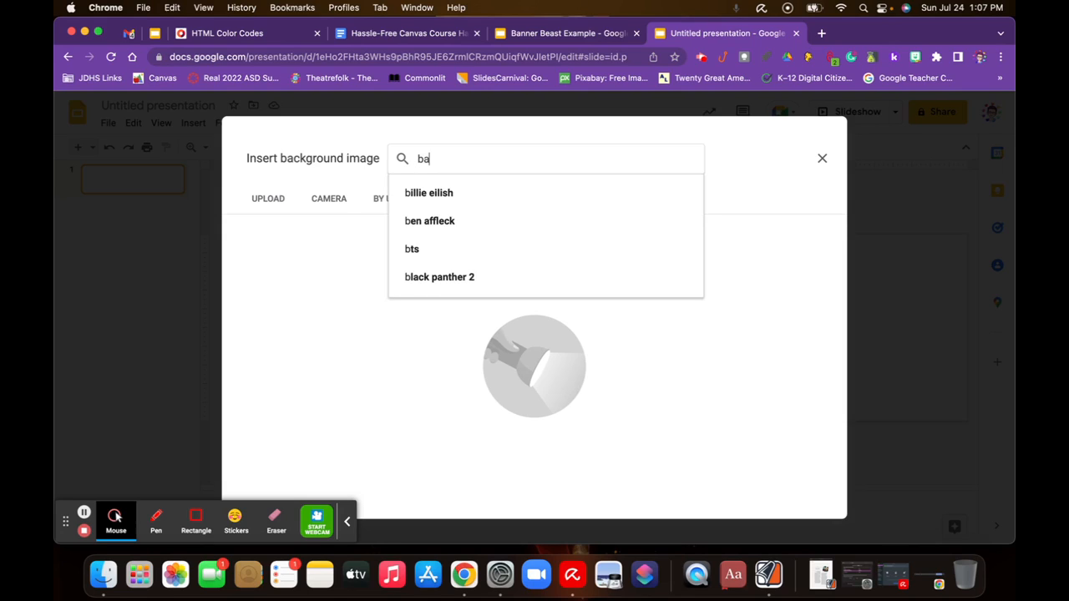
key("BackSpace")
type("lackboards")
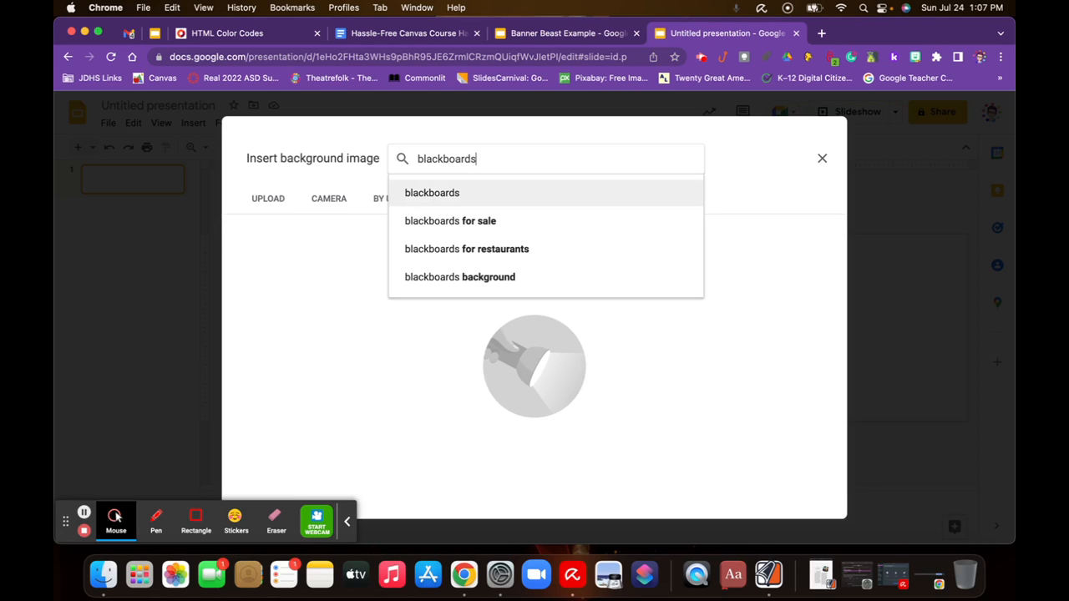
key("Return")
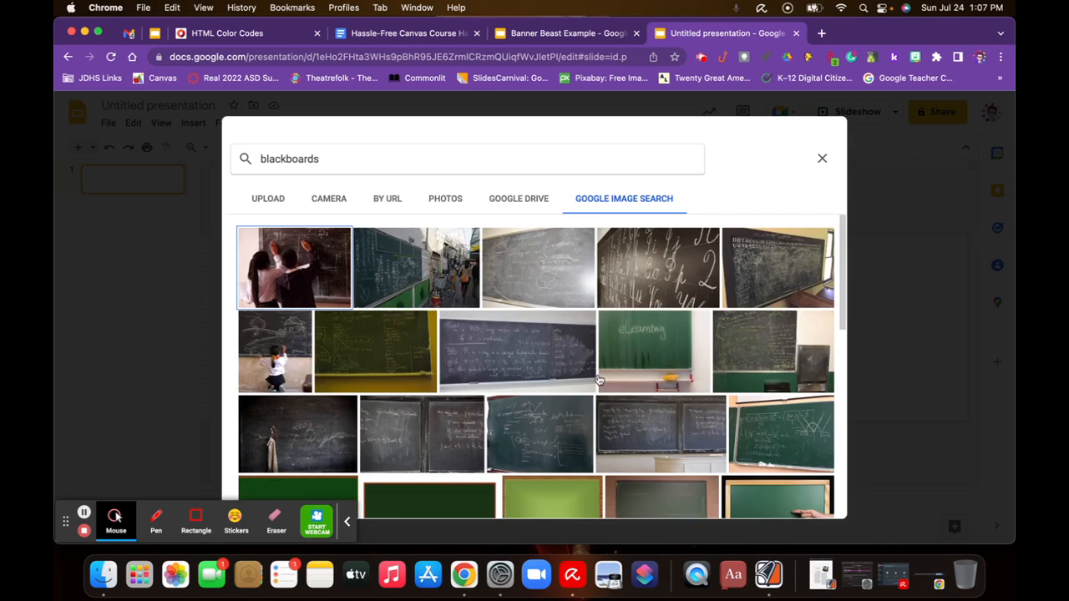
Insert the blank, chalk-smudged blackboard image from the results as the slide background and finish the background settings.
scroll(598, 380, "down", 4)
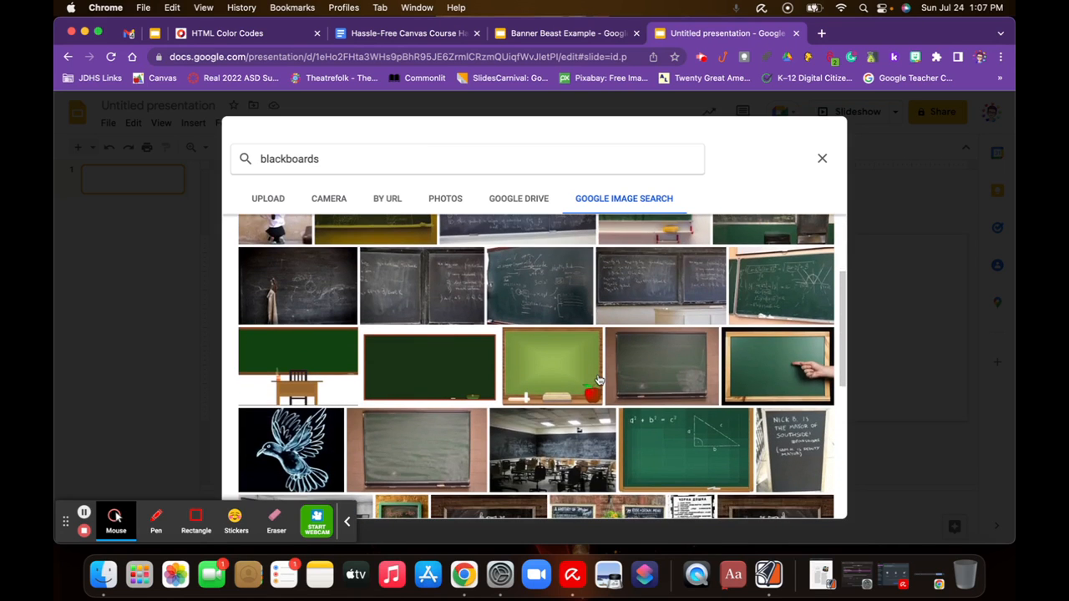
scroll(599, 380, "down", 10)
scroll(599, 380, "down", 4)
scroll(599, 380, "down", 5)
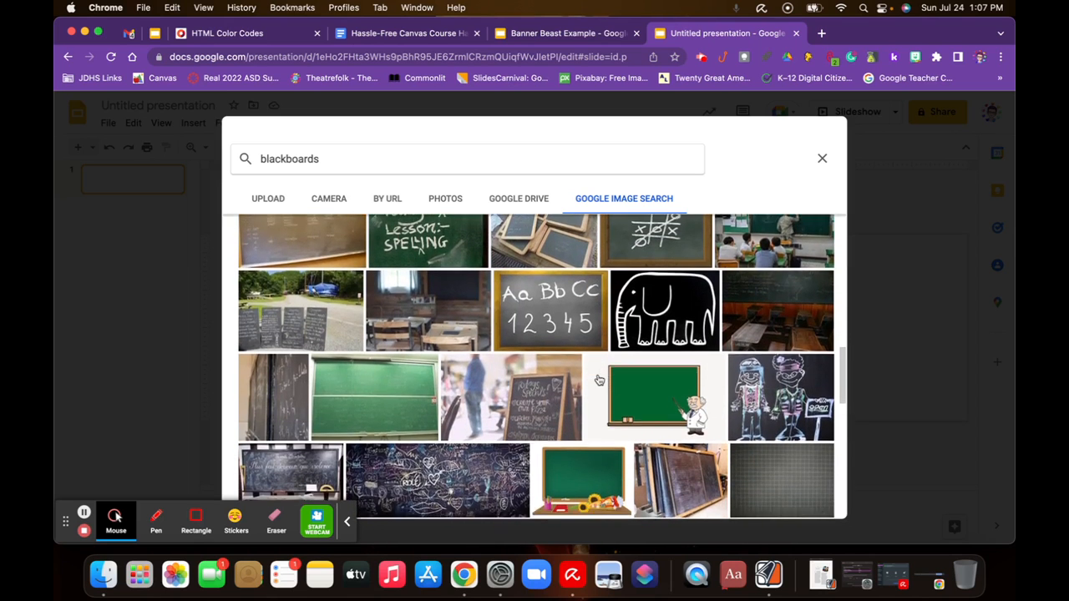
scroll(599, 380, "down", 1)
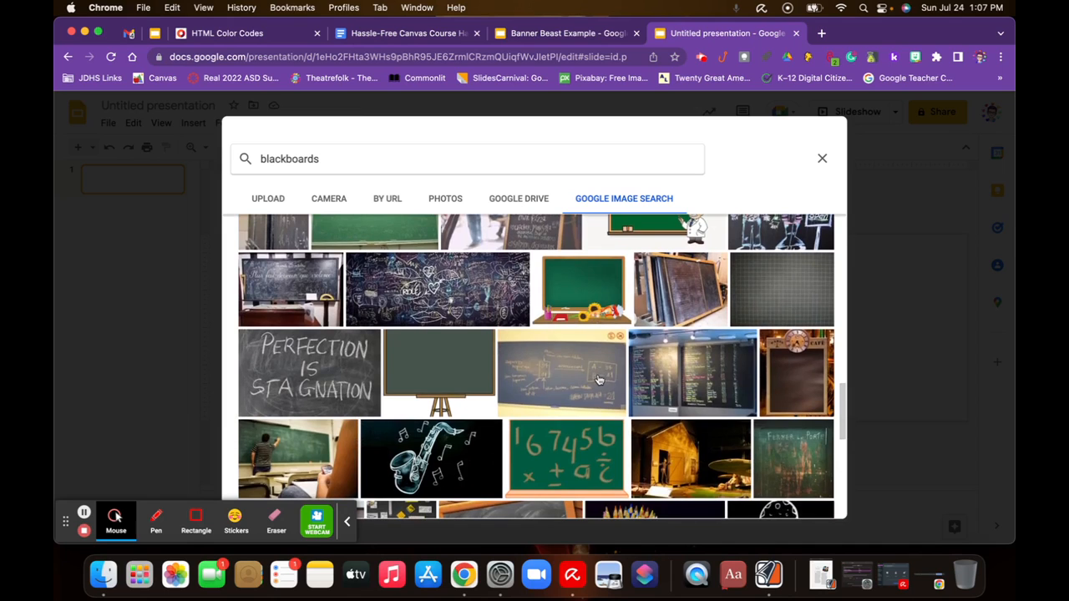
scroll(599, 380, "down", 6)
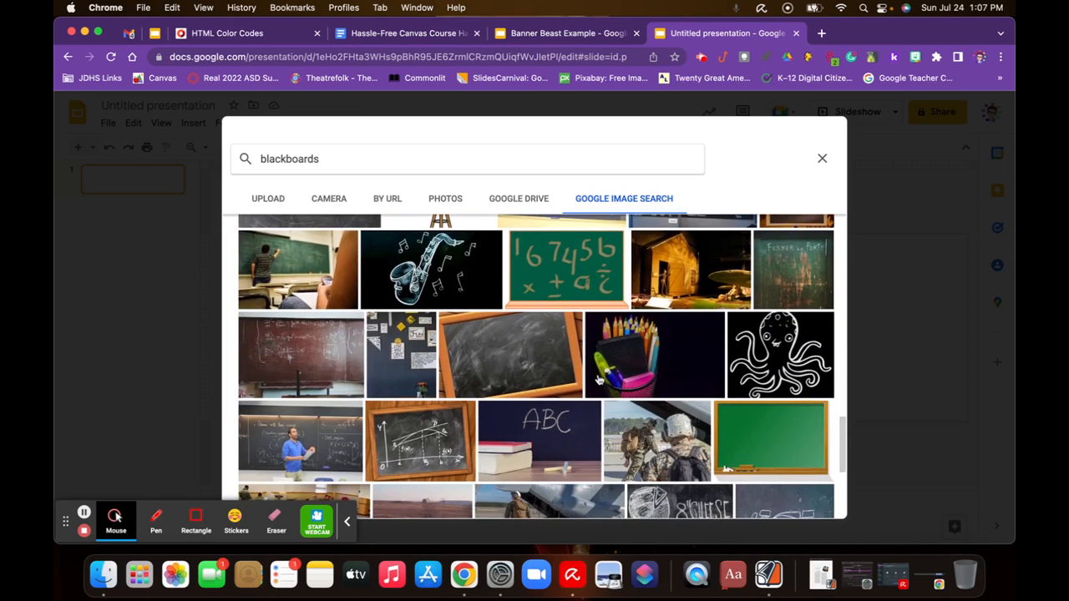
scroll(599, 380, "down", 5)
scroll(599, 380, "down", 8)
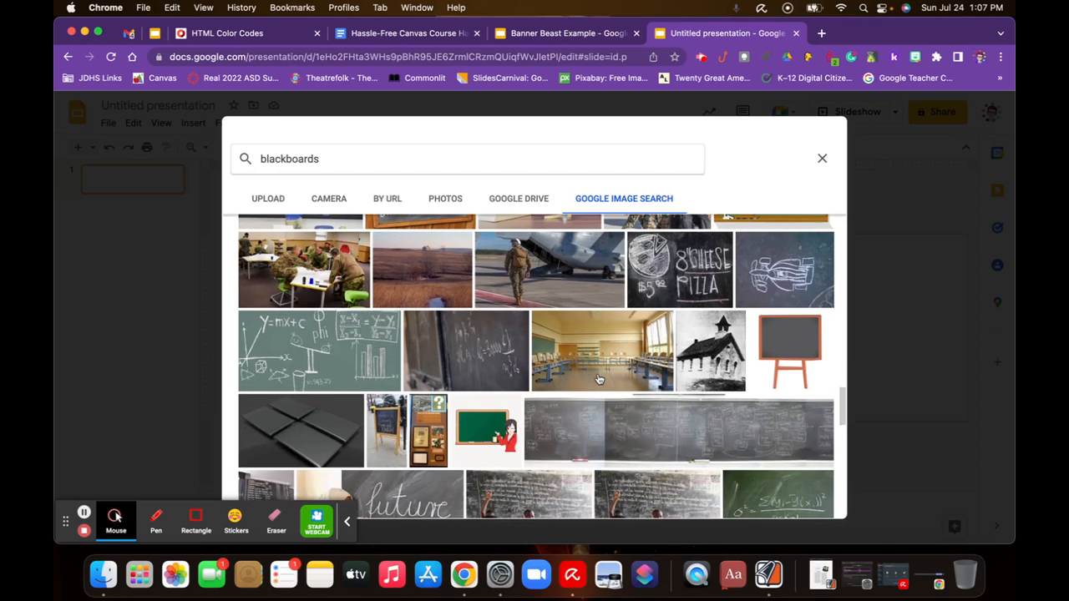
scroll(599, 380, "down", 4)
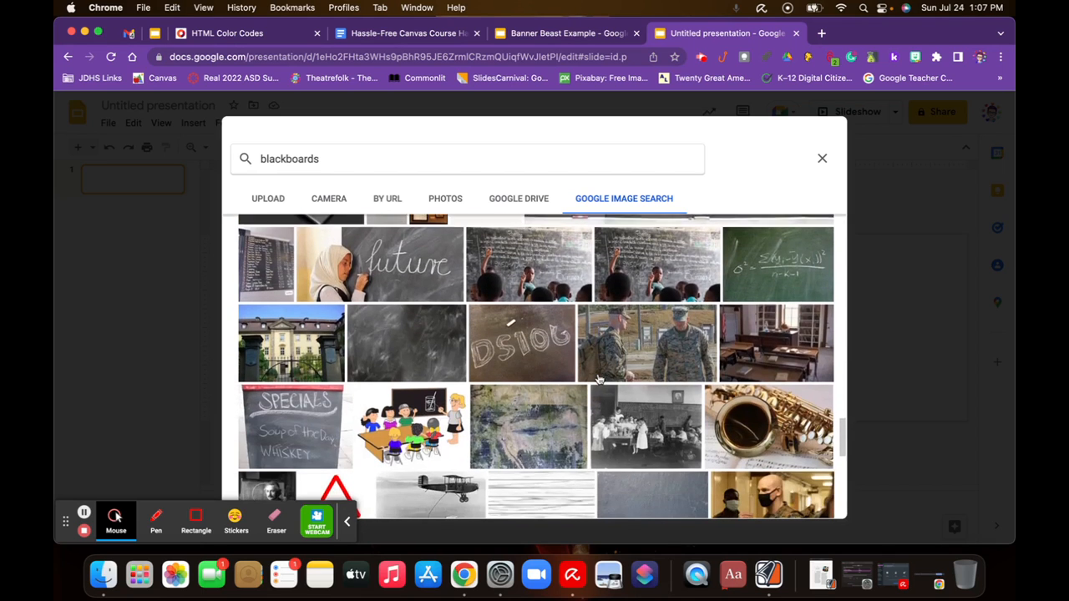
left_click(401, 352)
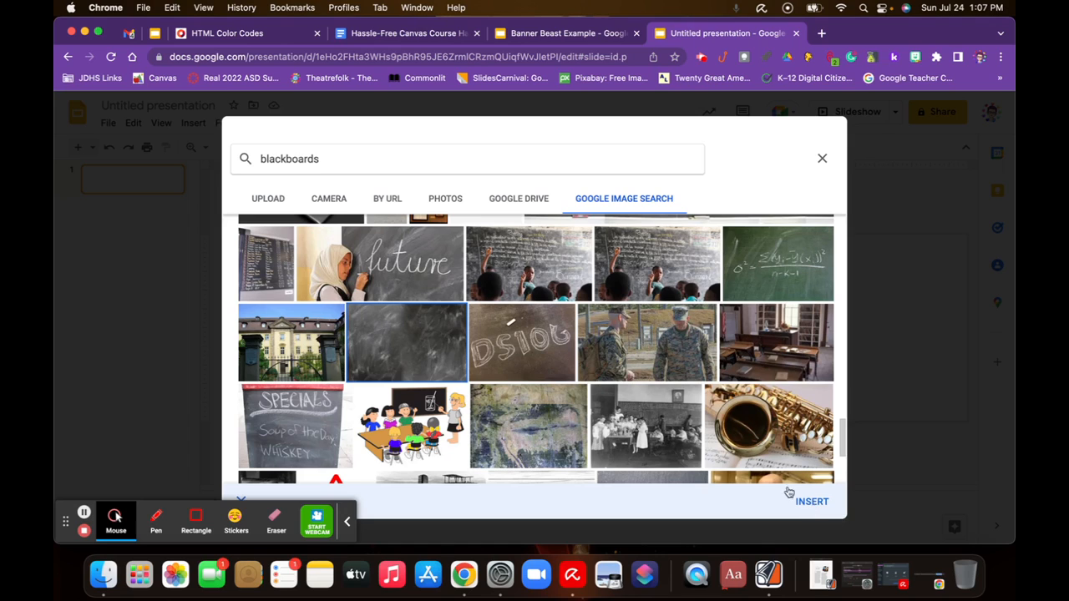
double_click(423, 329)
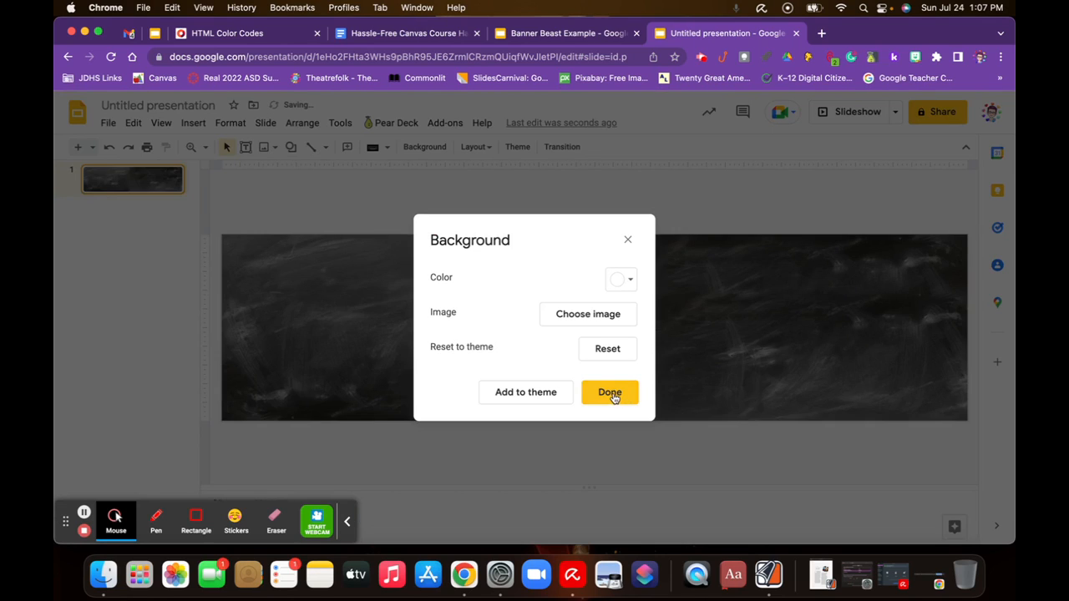
left_click(612, 394)
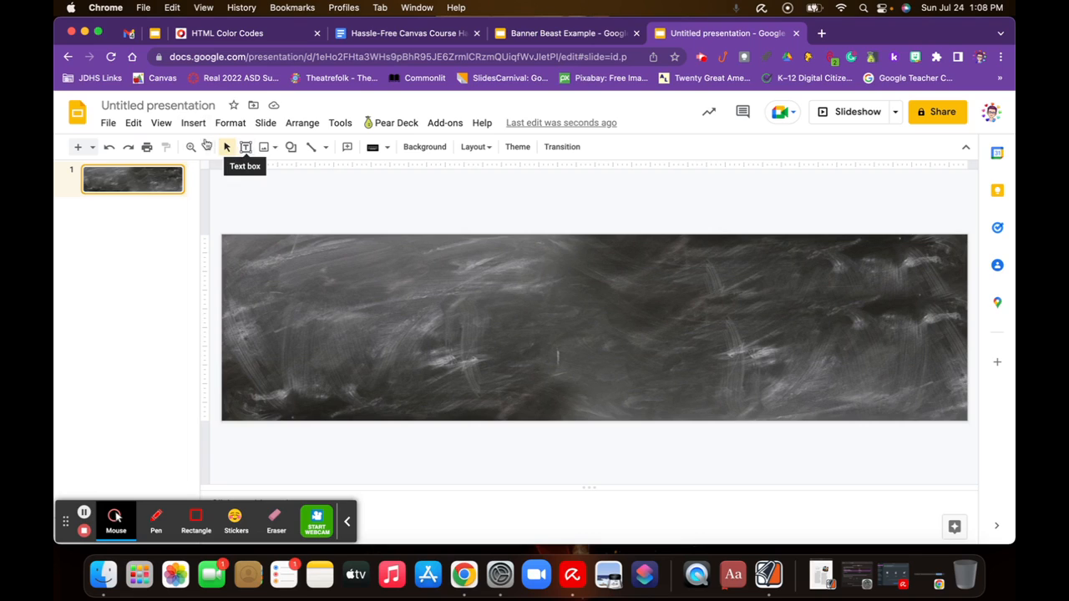
Insert word art reading "10th Honors English" on the banner slide.
left_click(195, 123)
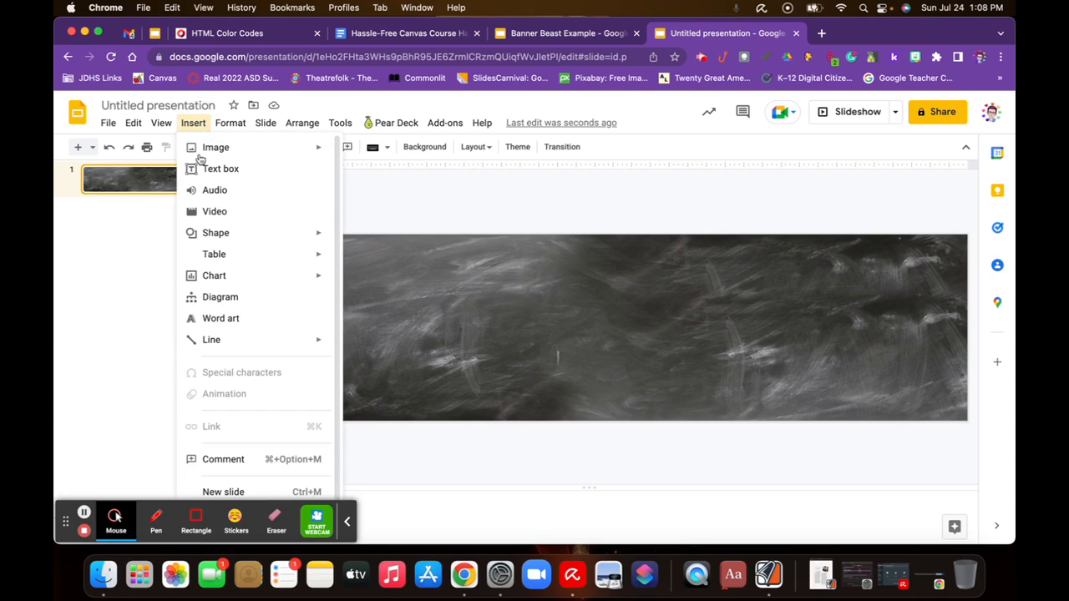
left_click(225, 324)
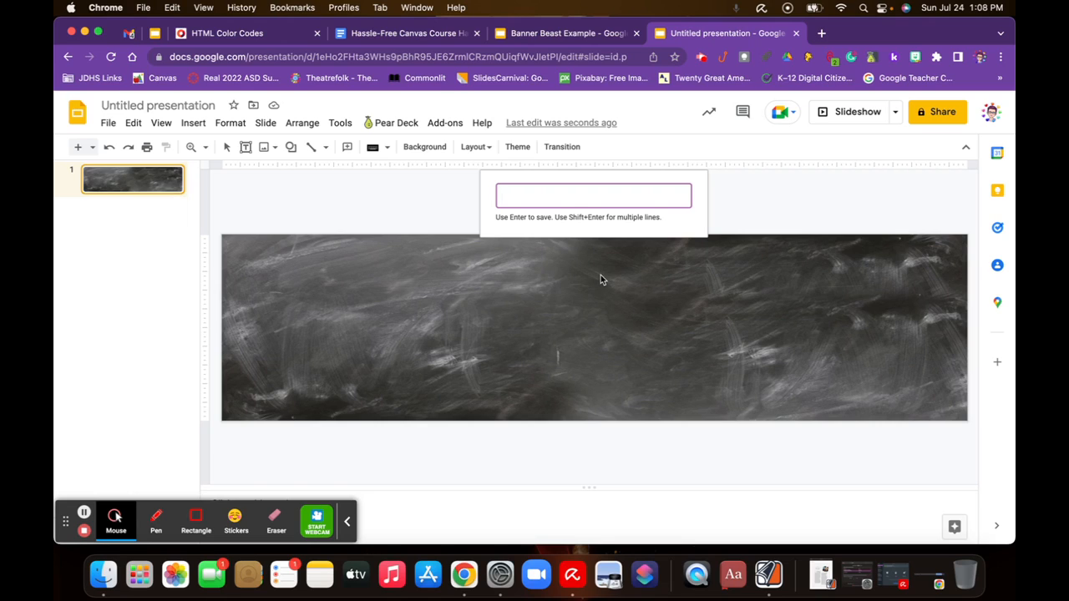
type("10th Honors English")
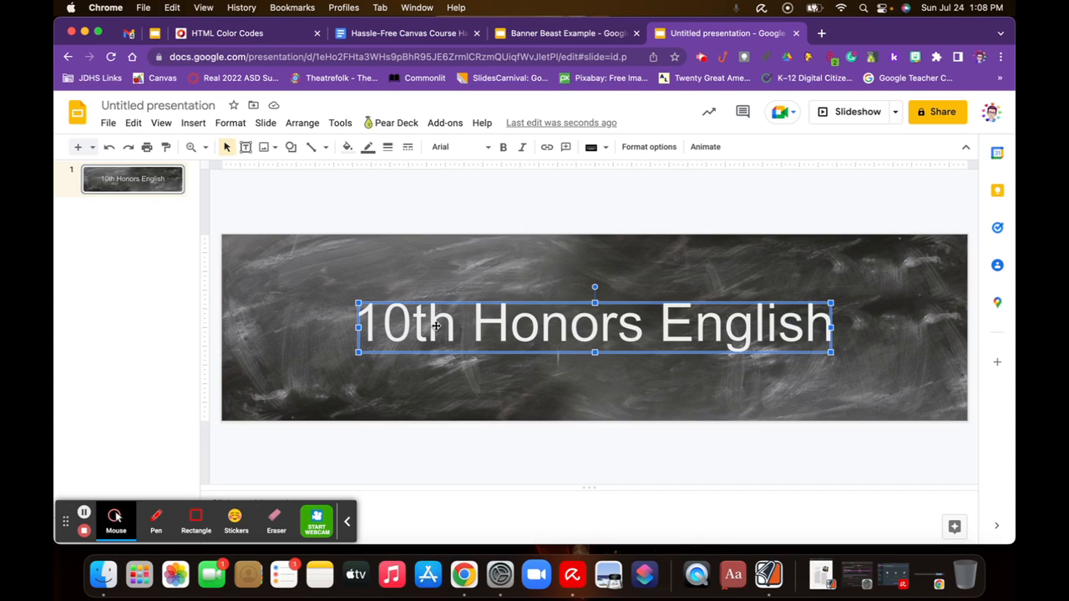
Format the "10th Honors English" word art in Arima Madurai Extra Bold with a white fill.
left_click(469, 150)
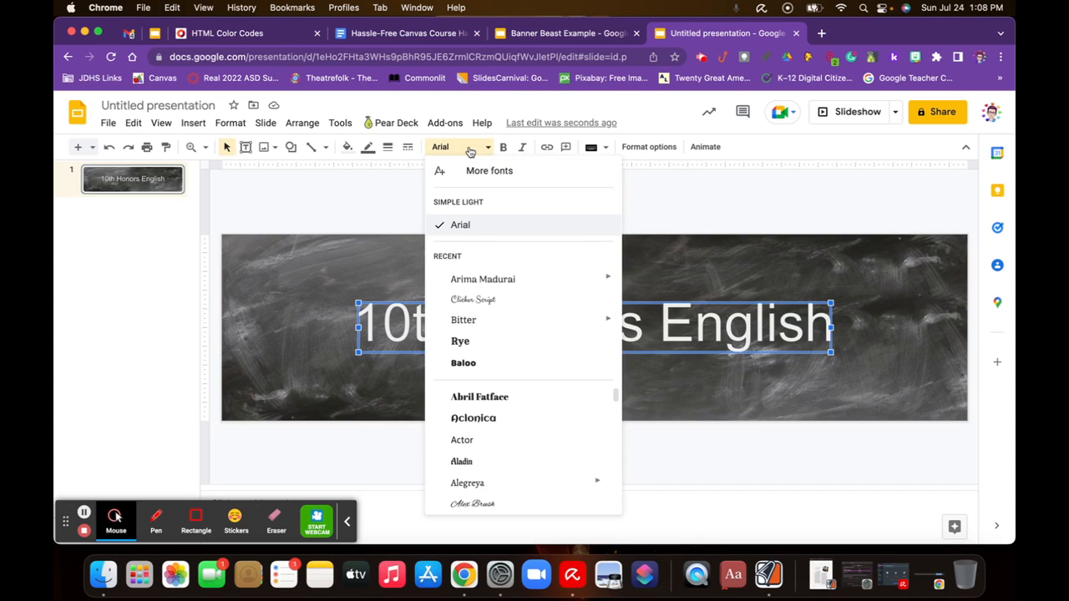
mouse_move(487, 281)
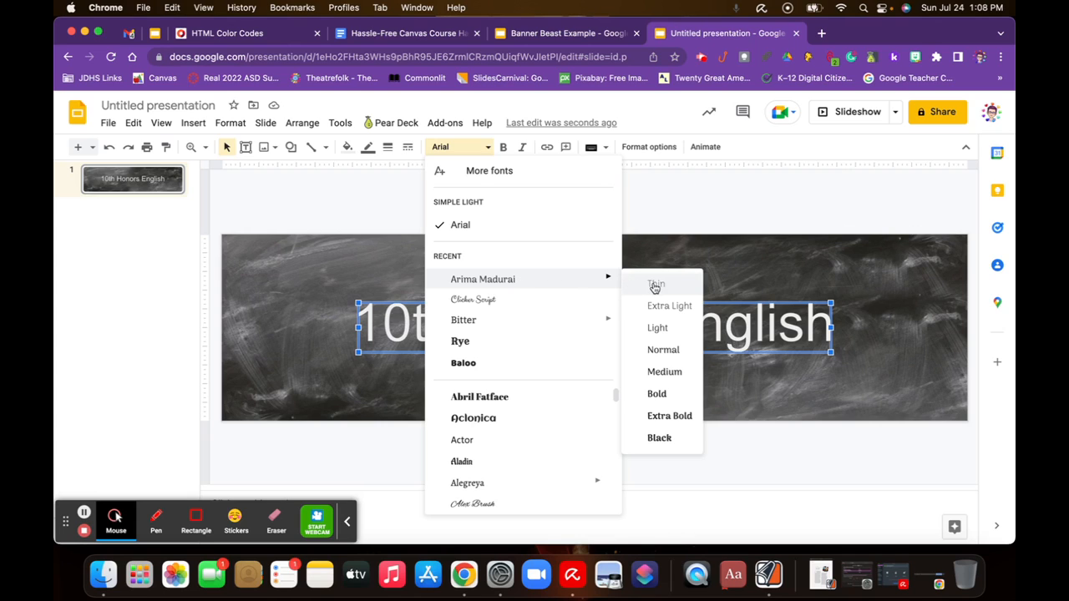
left_click(669, 416)
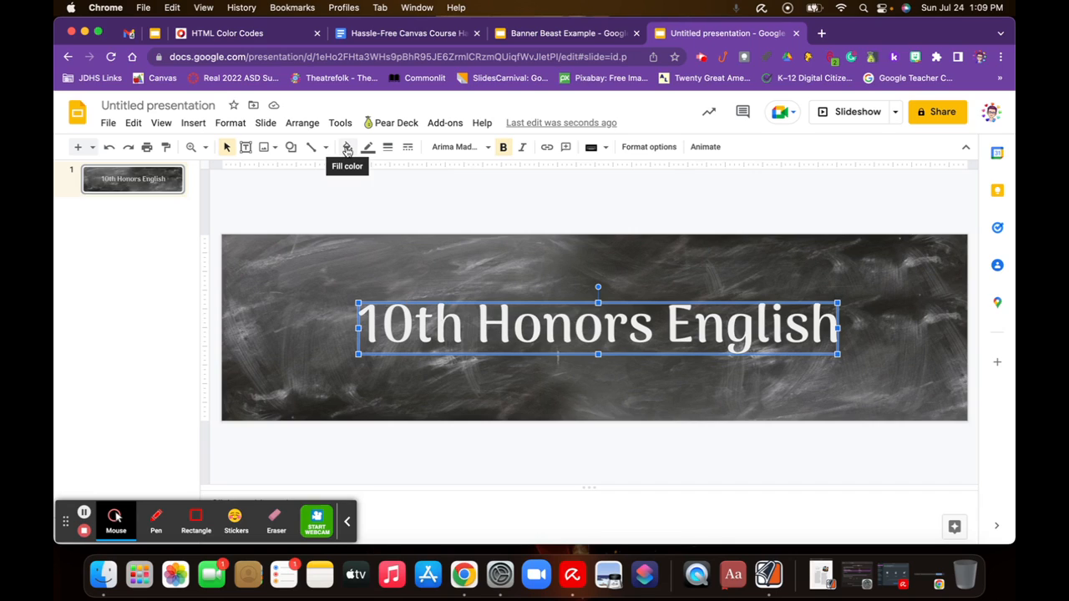
left_click(348, 148)
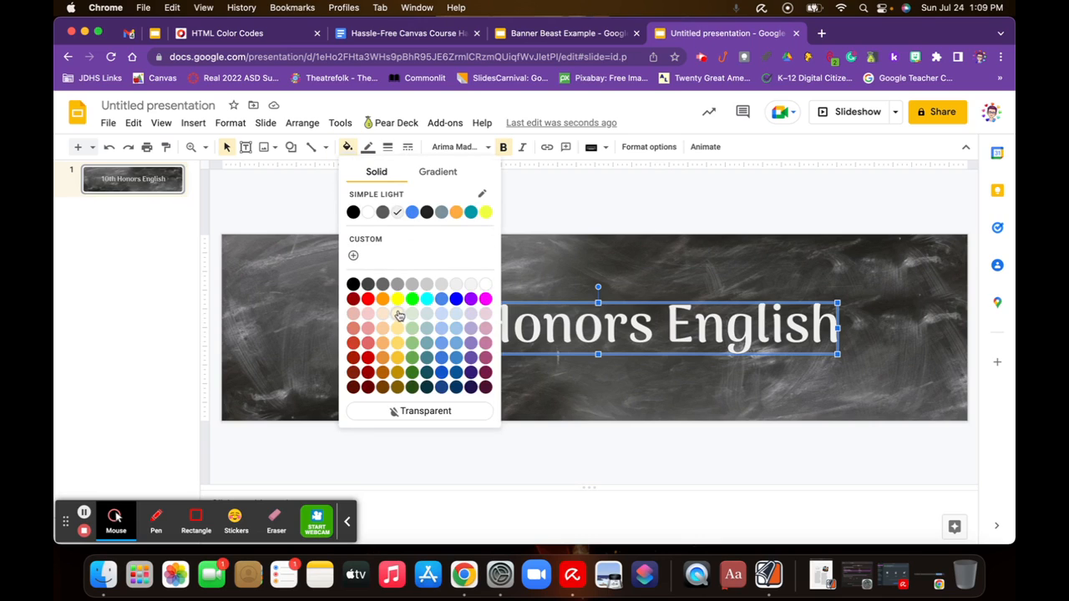
left_click(370, 214)
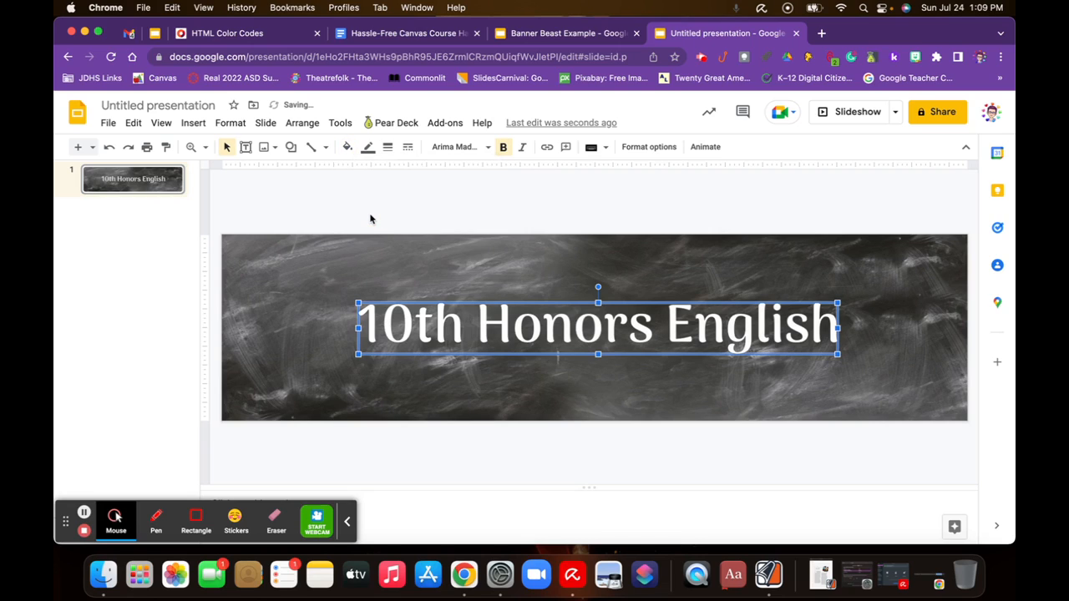